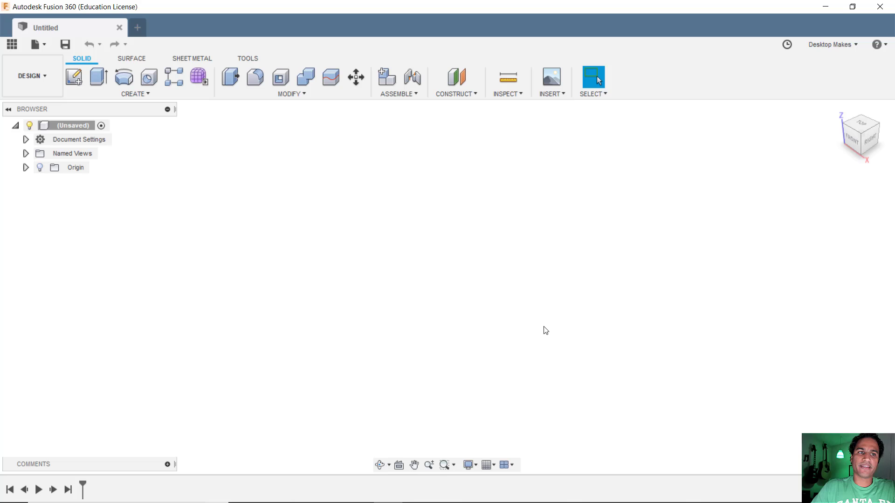
Sketch an outer rectangle on the XZ plane with a circle and a square inside it
left_click(74, 77)
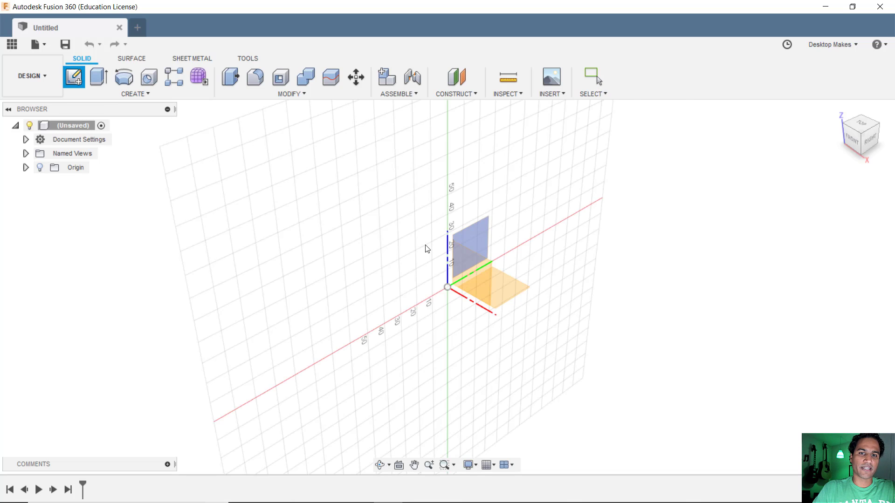
left_click(483, 273)
key("r")
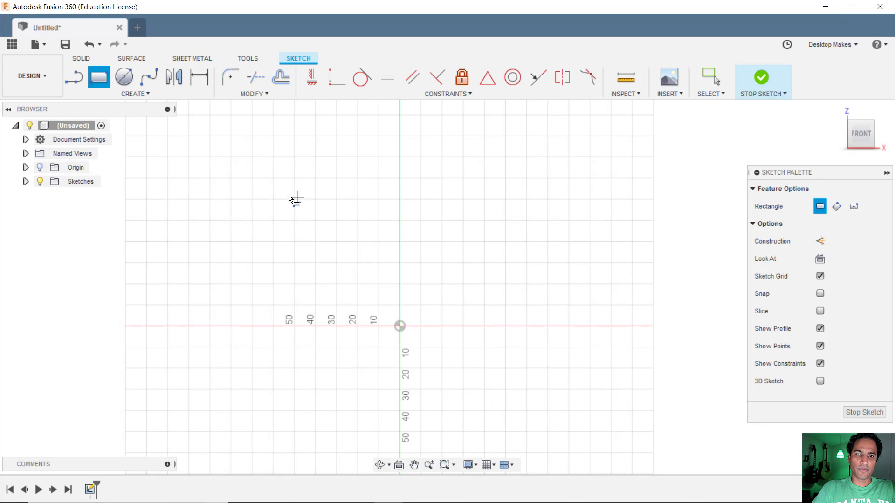
left_click(289, 195)
left_click(611, 387)
key("c")
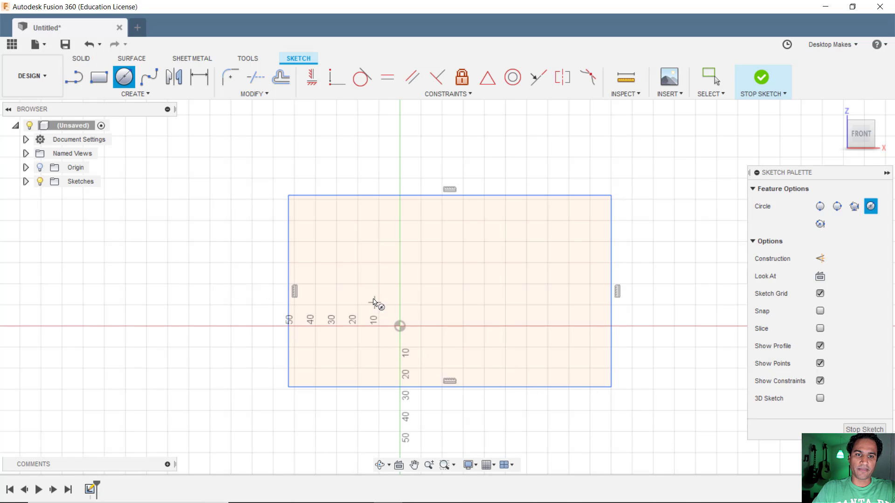
left_click(372, 298)
left_click(352, 255)
key("r")
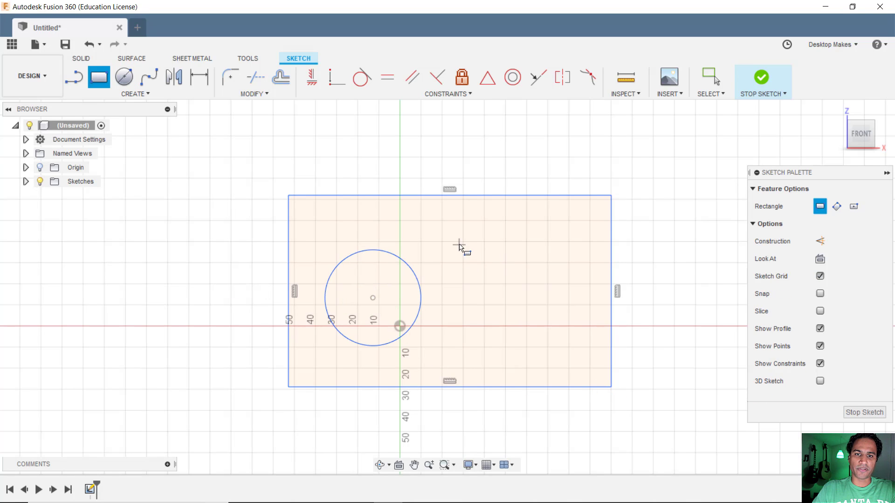
left_click(459, 244)
left_click(556, 344)
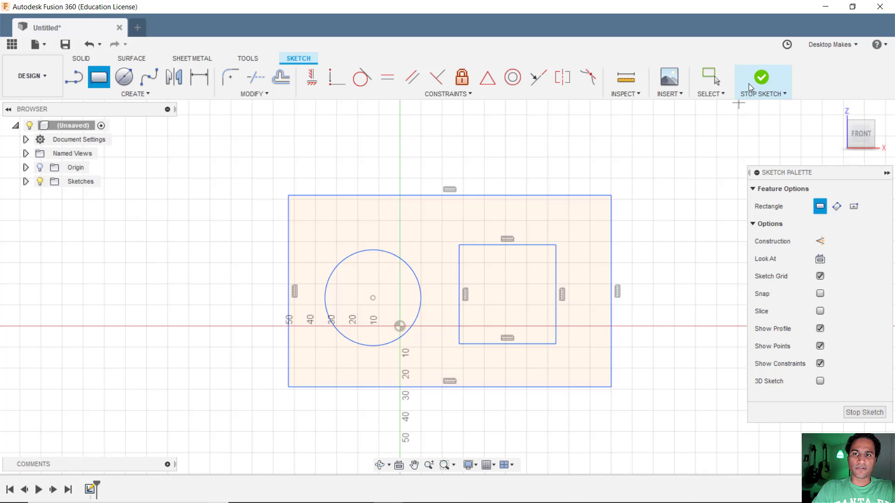
Finish the sketch and extrude the outer profile 45 mm into a box
left_click(761, 77)
key("e")
left_click(473, 272)
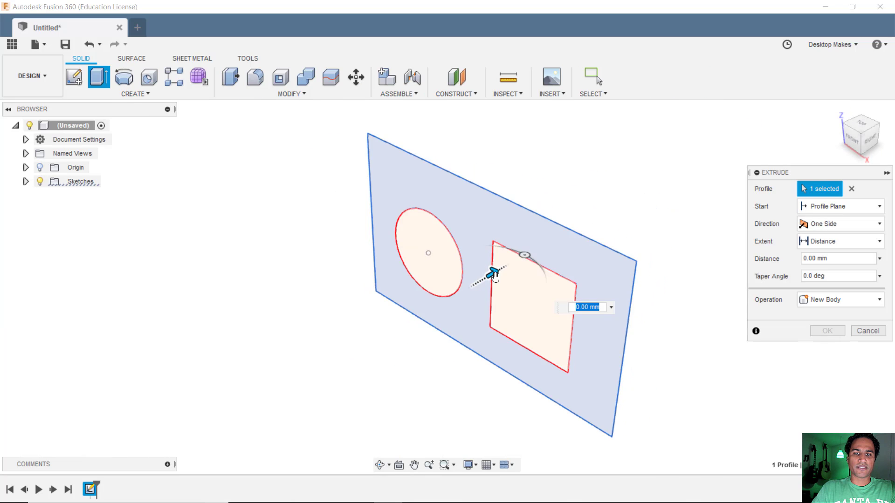
left_click_drag(491, 279, 553, 241)
Confirm the extrusion, then start a sketch on the box's front face with the body hidden
left_click(828, 333)
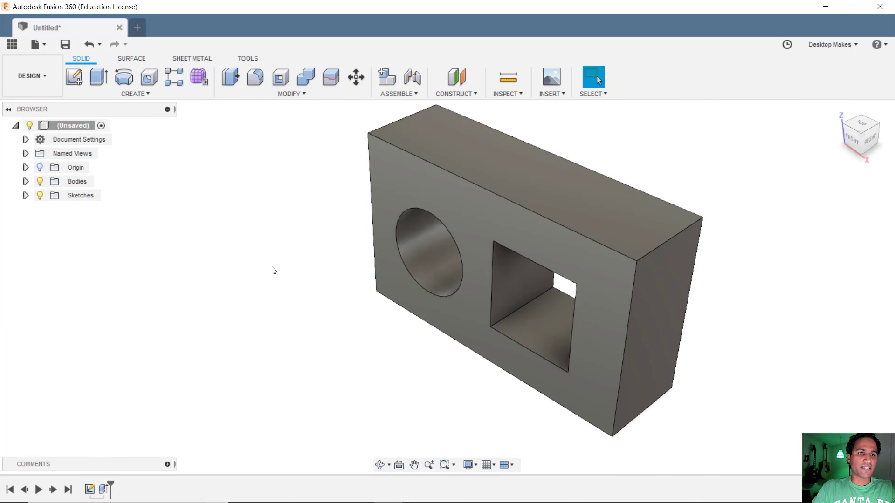
middle_click_drag(272, 268, 420, 238, "shift")
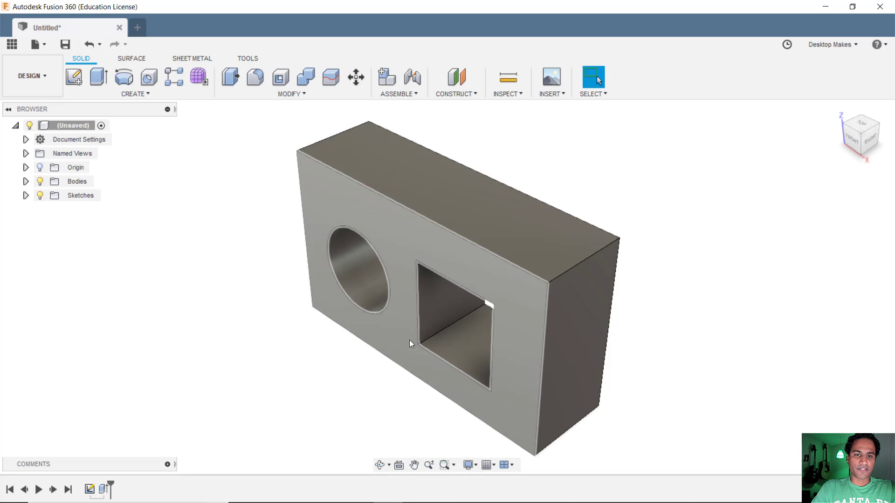
left_click(74, 77)
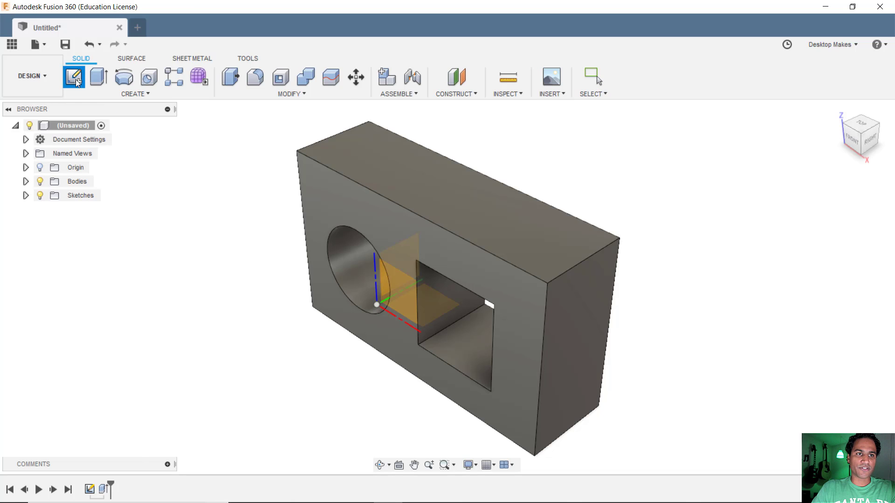
left_click(326, 205)
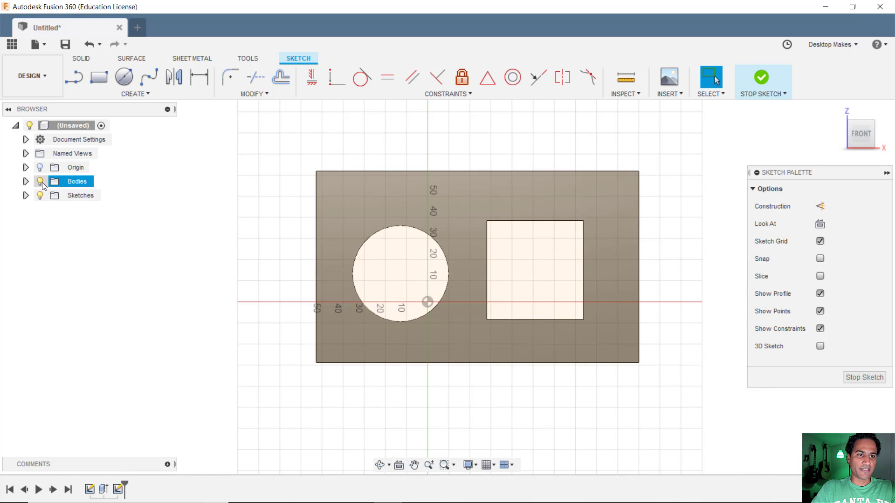
left_click(40, 181)
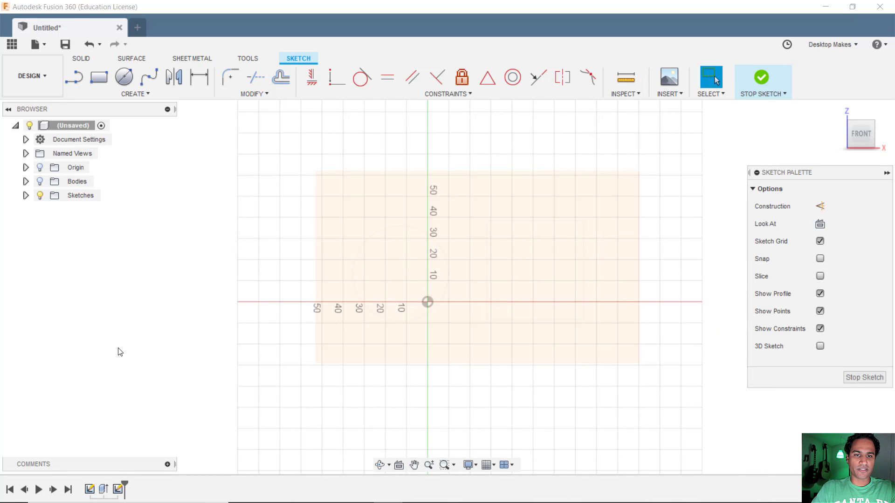
Draw a circle and move it to the upper left of the face
key("c")
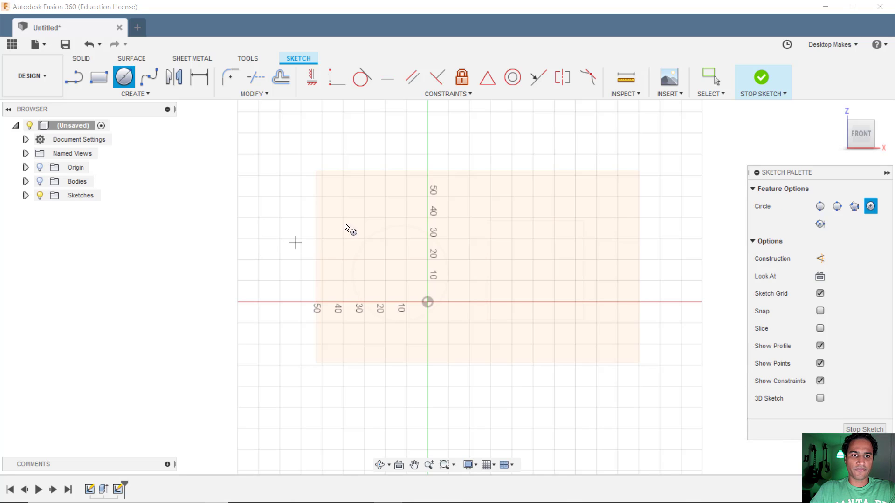
left_click(404, 226)
left_click(405, 192)
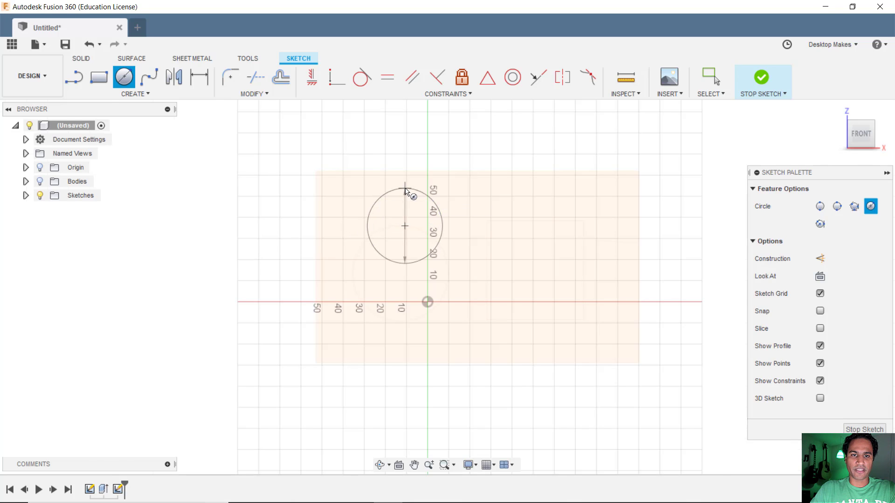
key("Escape")
mouse_move(409, 230)
left_mouse_down()
mouse_move(418, 228)
mouse_move(361, 251)
mouse_move(418, 240)
mouse_move(387, 219)
mouse_move(428, 236)
mouse_move(457, 310)
mouse_move(355, 298)
mouse_move(364, 240)
mouse_move(390, 231)
mouse_move(374, 244)
left_mouse_up()
Draw a square at the upper right that straddles the box's top edge
key("r")
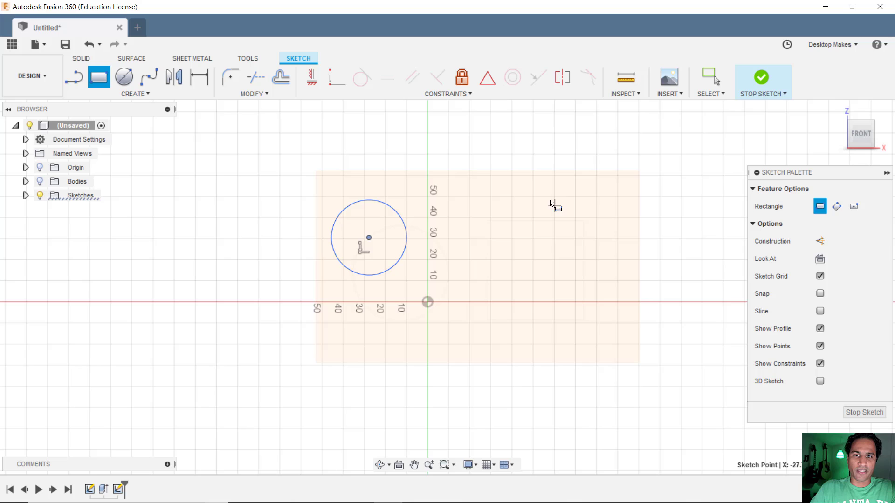
left_click(535, 220)
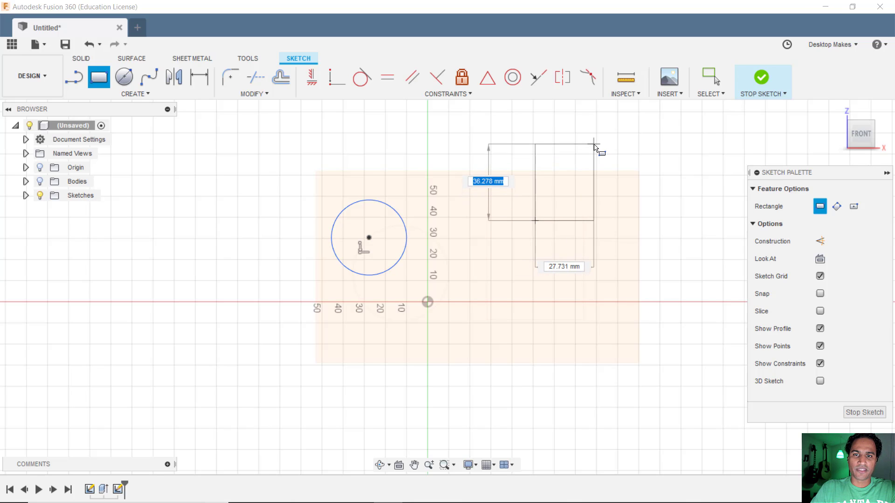
left_click(594, 144)
key("Escape")
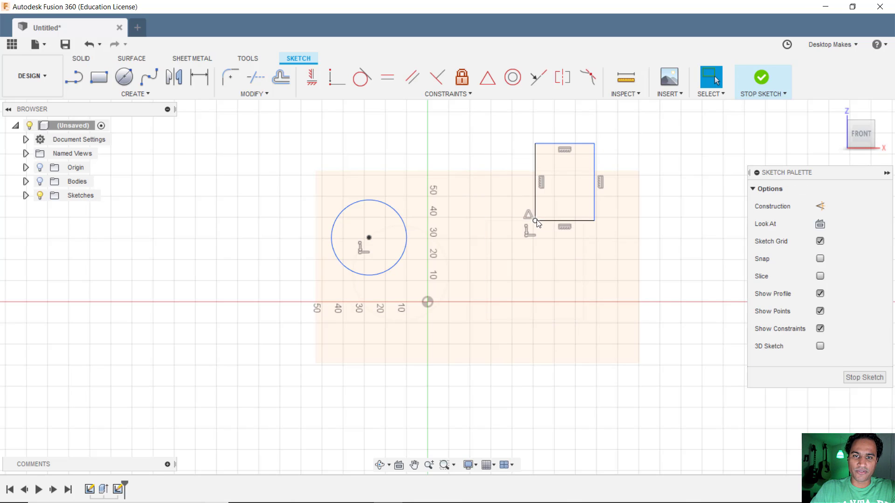
double_click(541, 220)
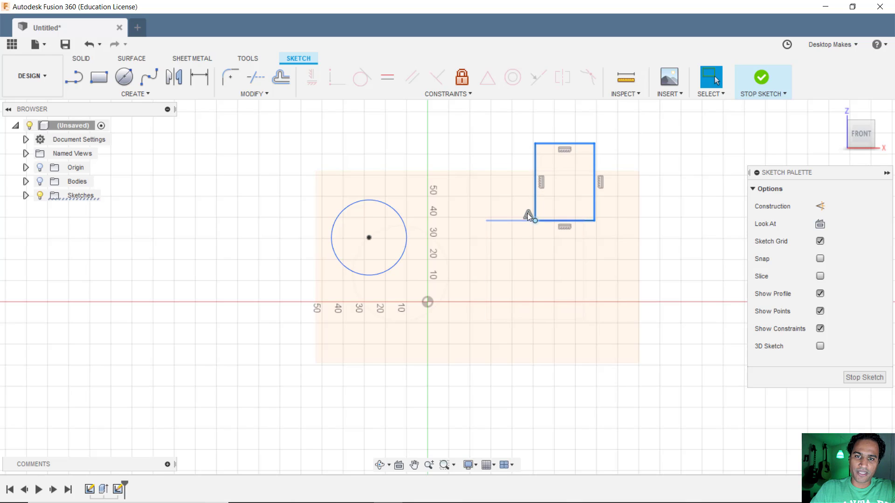
key("Escape")
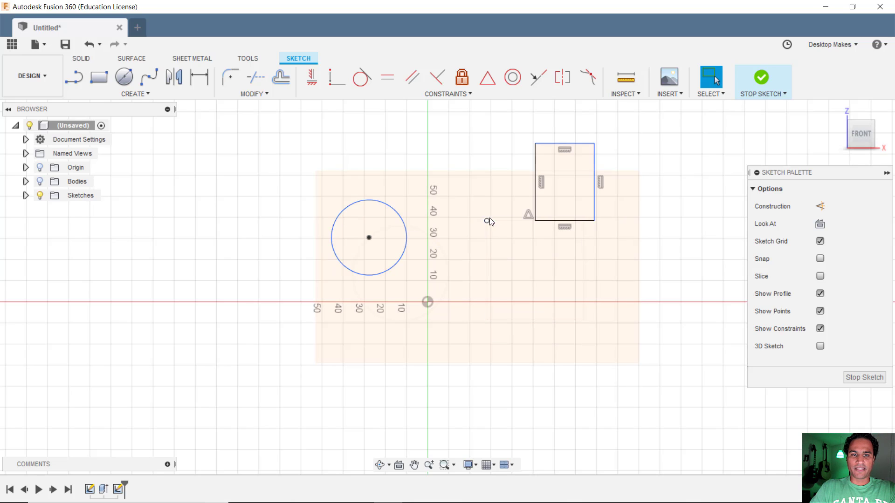
Cancel the stray unfinished line and switch to the Circle tool
left_click(486, 220)
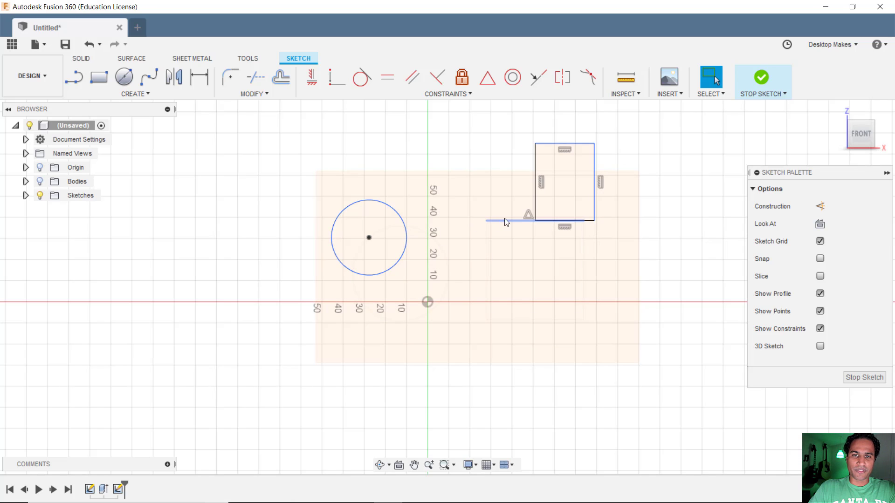
key("Escape")
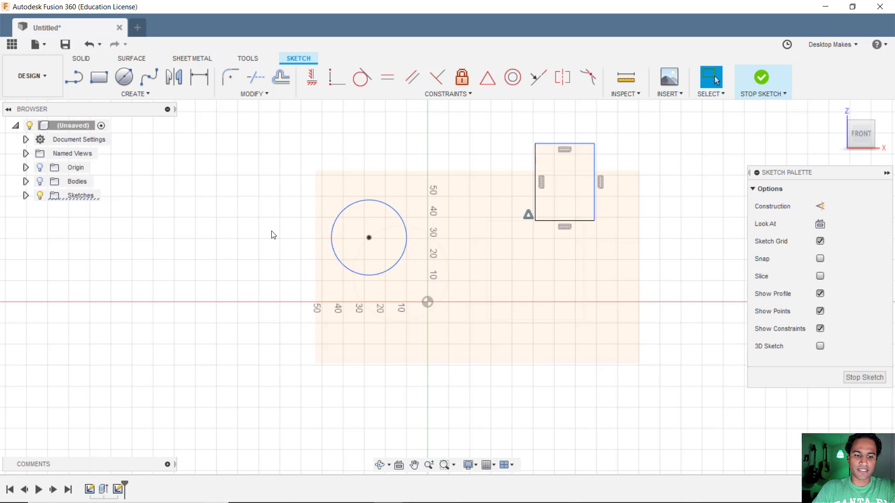
key("c")
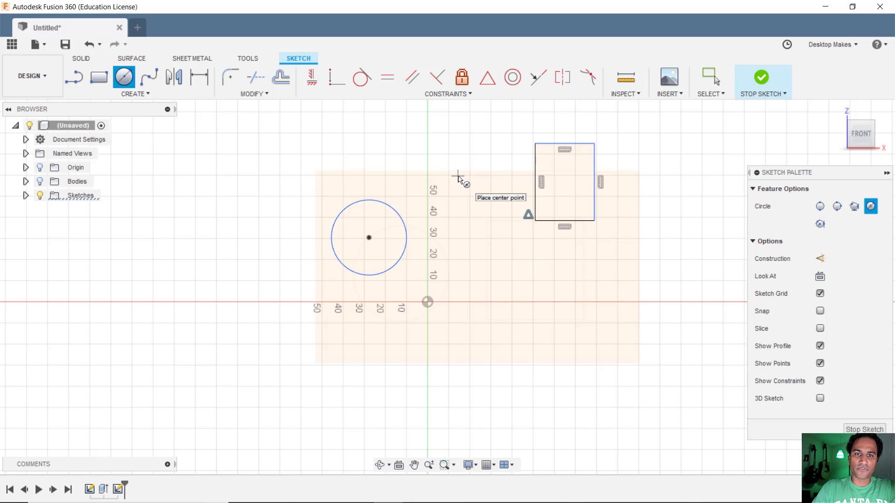
Draw a second circle and move it onto the top edge, just left of the vertical axis
left_click(462, 174)
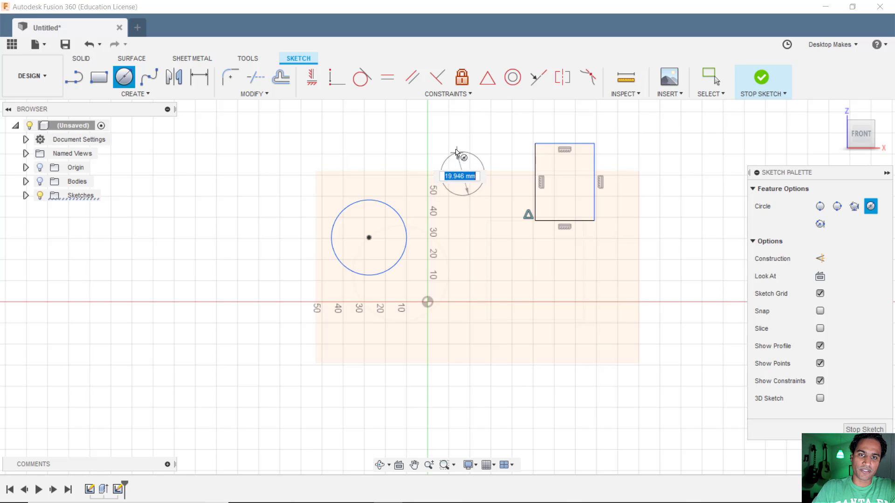
left_click(456, 140)
key("Escape")
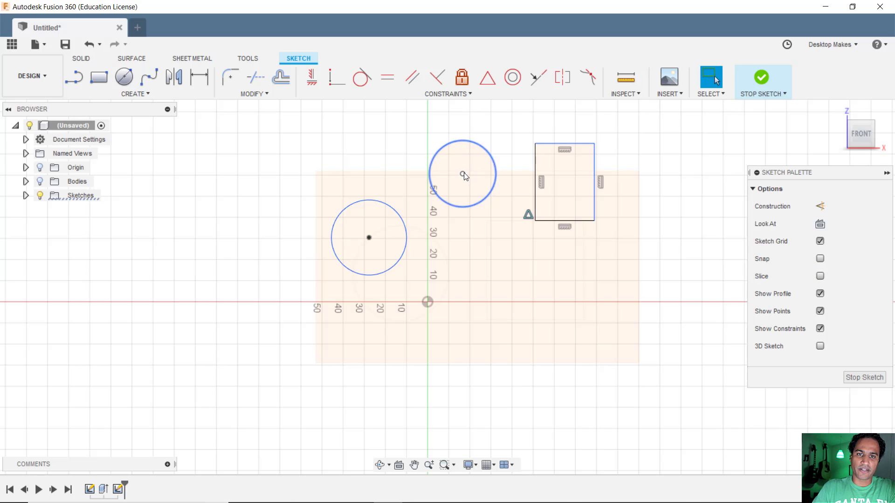
left_click_drag(463, 175, 418, 155)
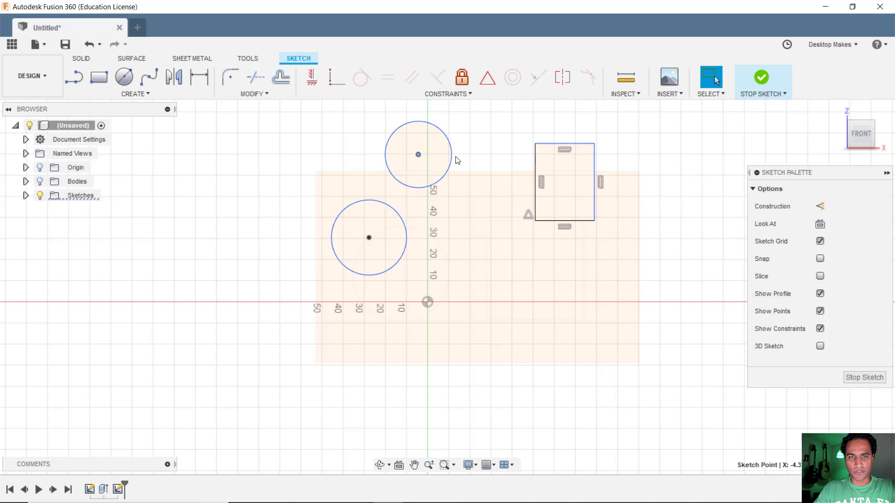
Finish the sketch, show the body again, and add a 0 mm offset plane on the front face
left_click(767, 83)
left_click(43, 181)
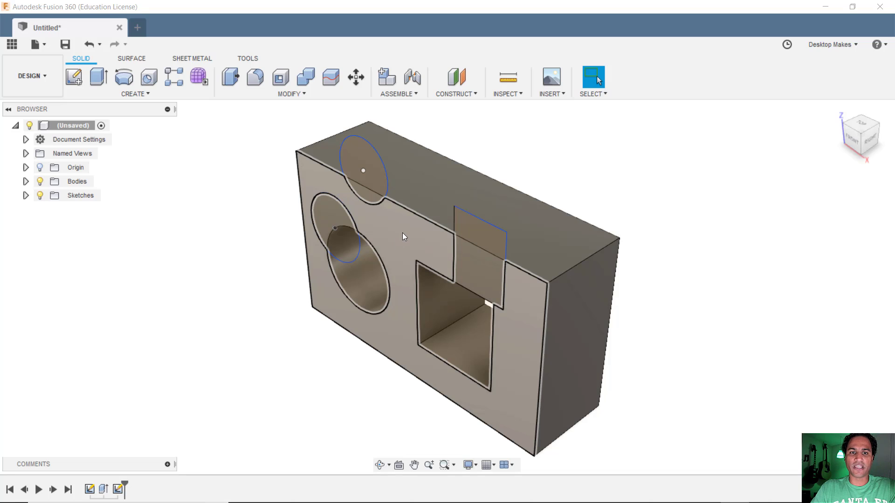
left_click(459, 93)
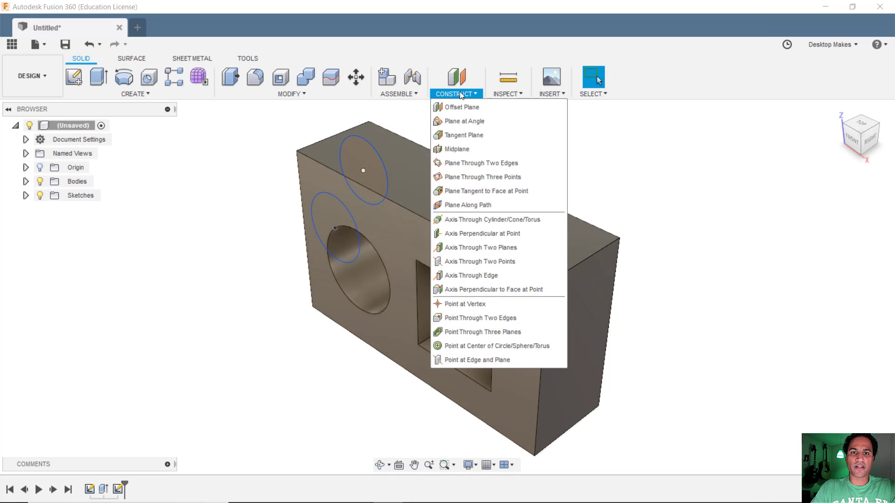
left_click(463, 107)
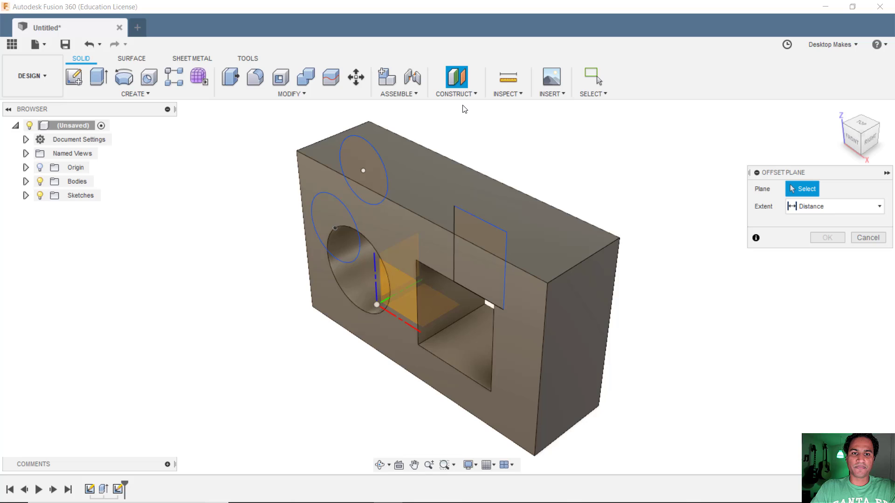
left_click(390, 222)
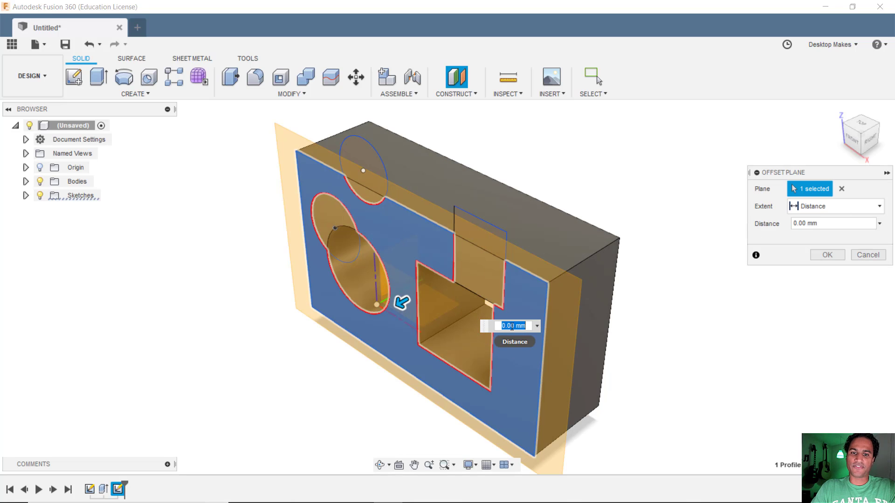
left_click(827, 255)
Start a sketch on the offset plane with Sketch2 and the box body hidden
left_click(74, 76)
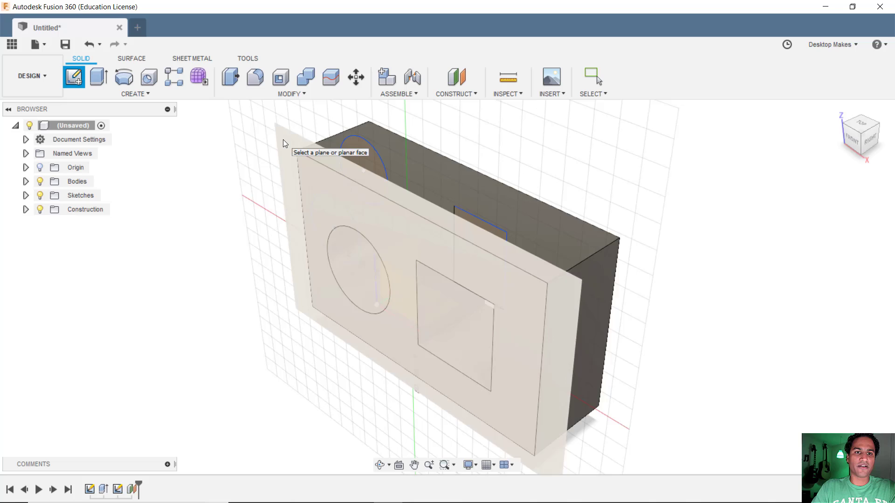
left_click(283, 139)
mouse_move(392, 299)
middle_mouse_down()
mouse_move(290, 241)
mouse_move(239, 185)
middle_mouse_up()
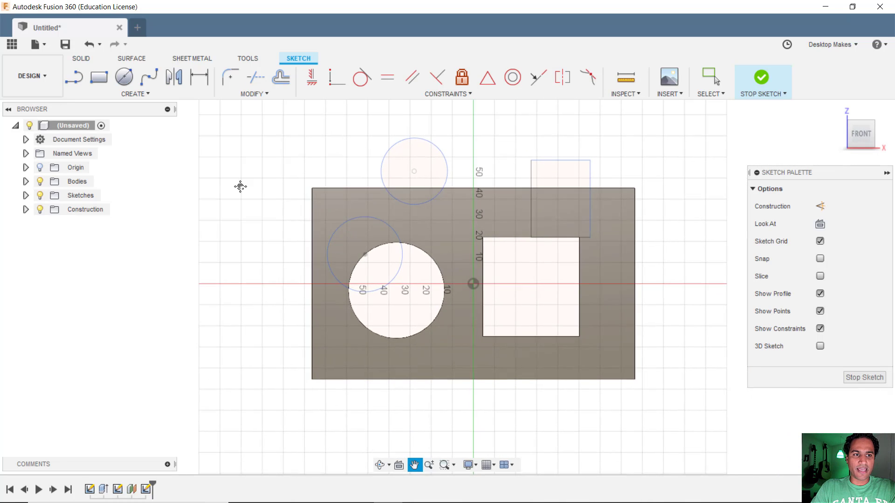
left_click(26, 195)
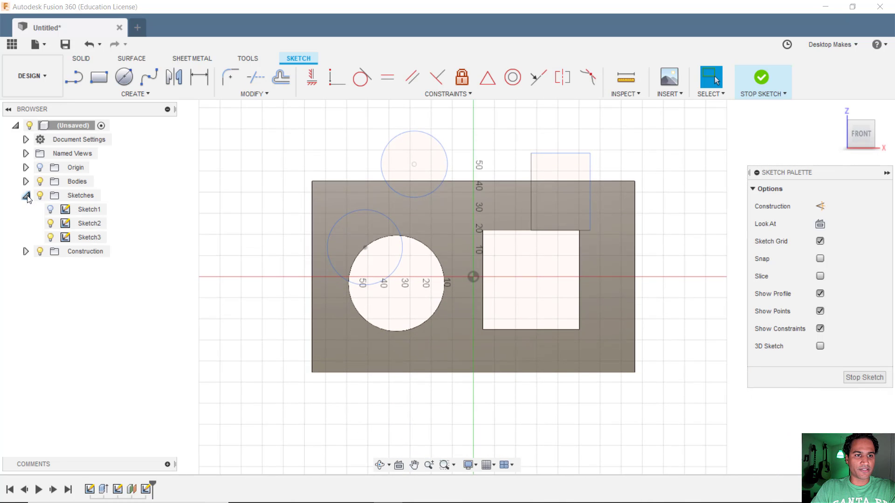
left_click(52, 222)
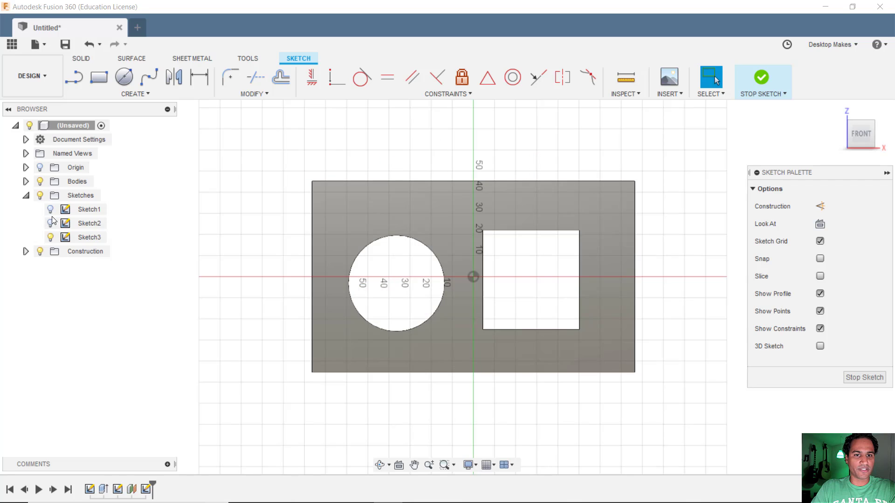
left_click(40, 182)
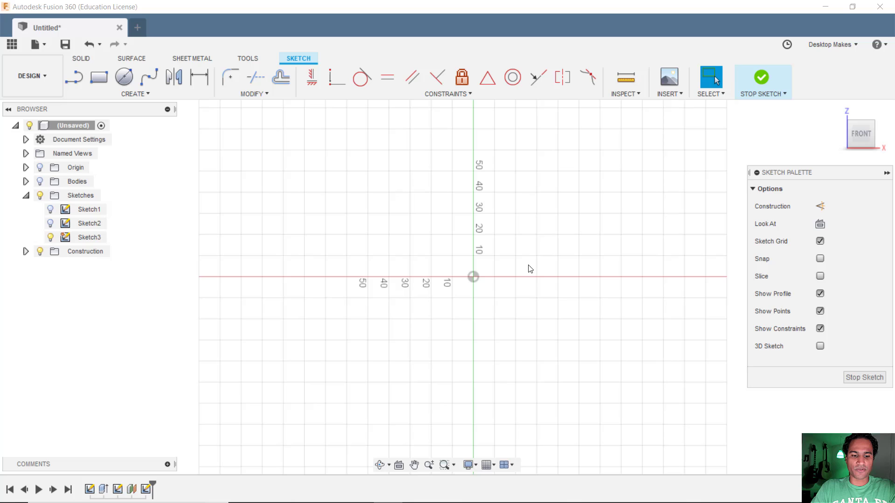
Draw a circle and move it up above the origin, just right of the vertical axis
key("c")
left_click(438, 234)
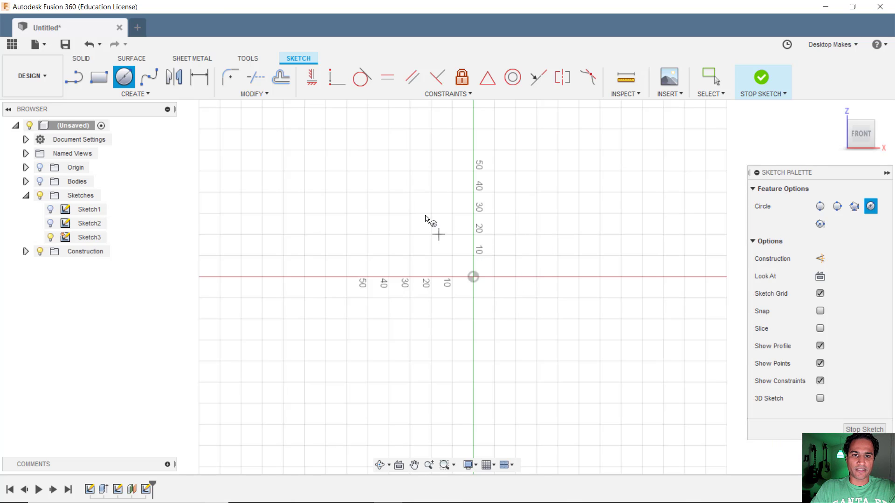
left_click(393, 187)
key("Escape")
mouse_move(439, 234)
left_mouse_down()
mouse_move(418, 184)
mouse_move(352, 271)
mouse_move(581, 194)
mouse_move(457, 309)
mouse_move(468, 196)
mouse_move(491, 198)
left_mouse_up()
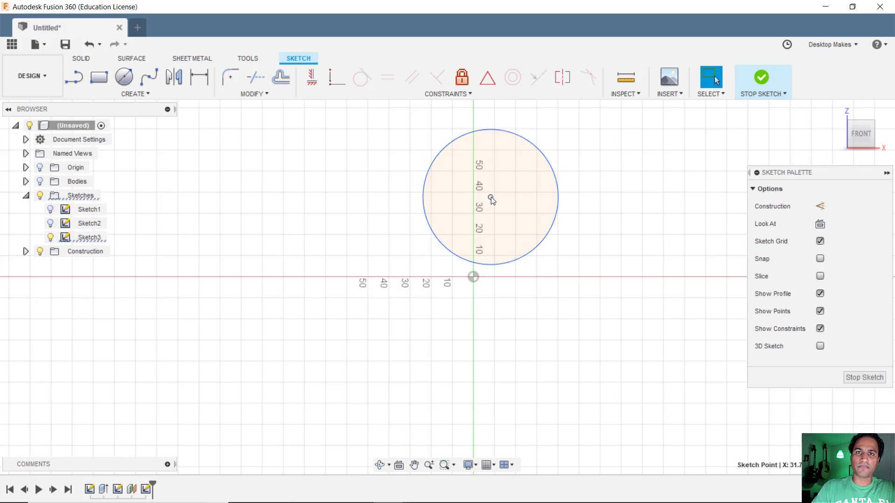
Finish the sketch, show the body, and uncheck 'Auto project geometry on active sketch plane' in Design preferences
left_click(760, 79)
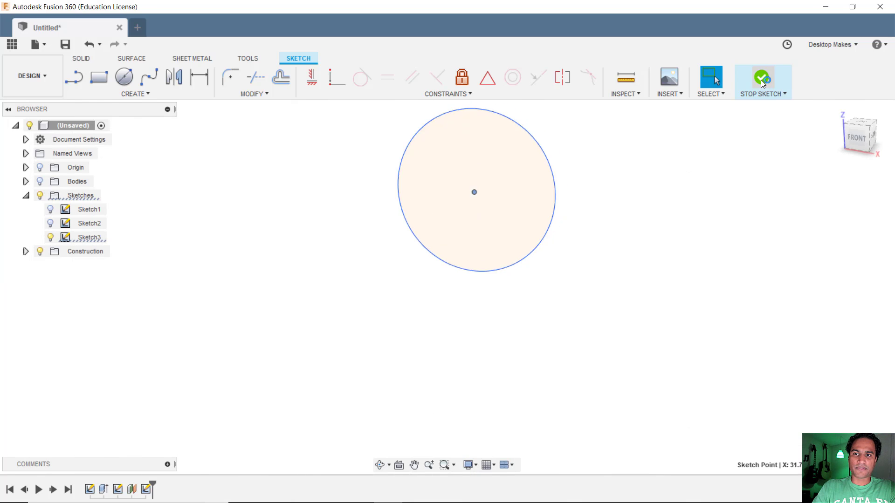
left_click(40, 181)
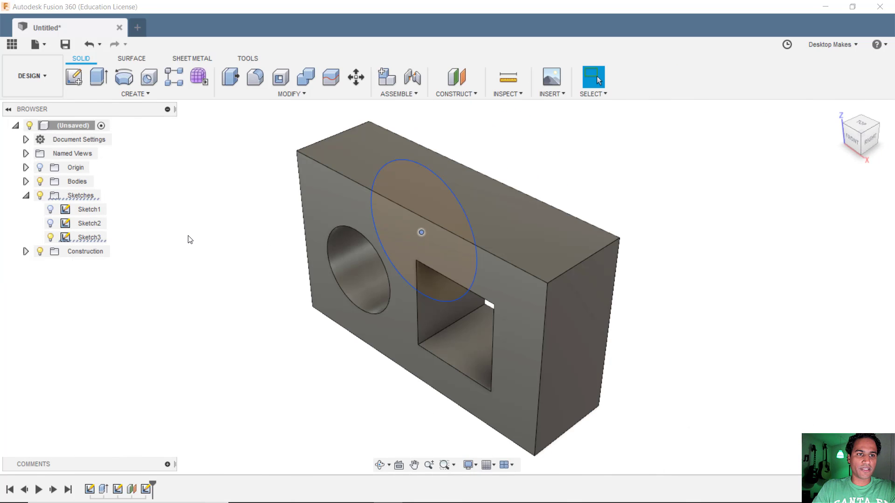
left_click(824, 46)
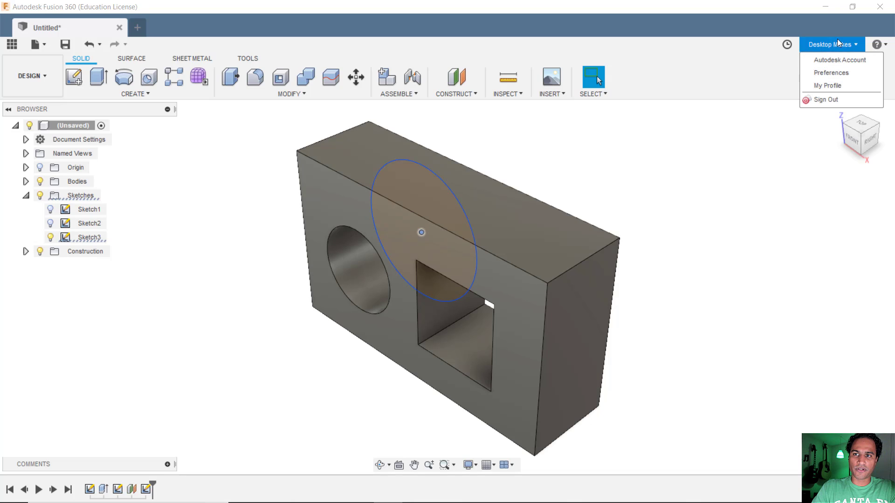
left_click(849, 72)
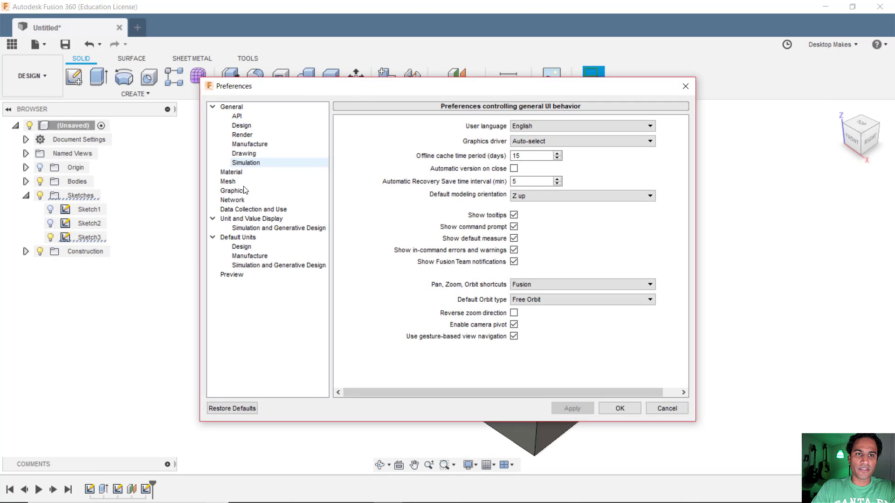
left_click(240, 127)
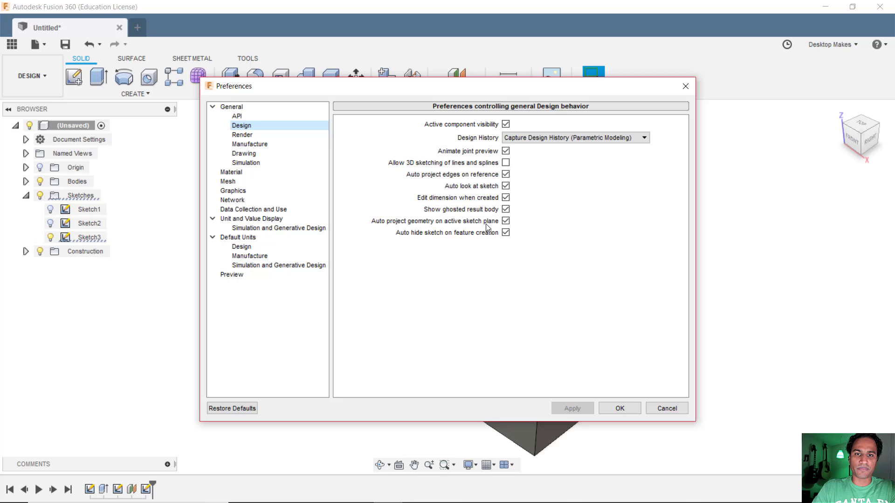
left_click(506, 220)
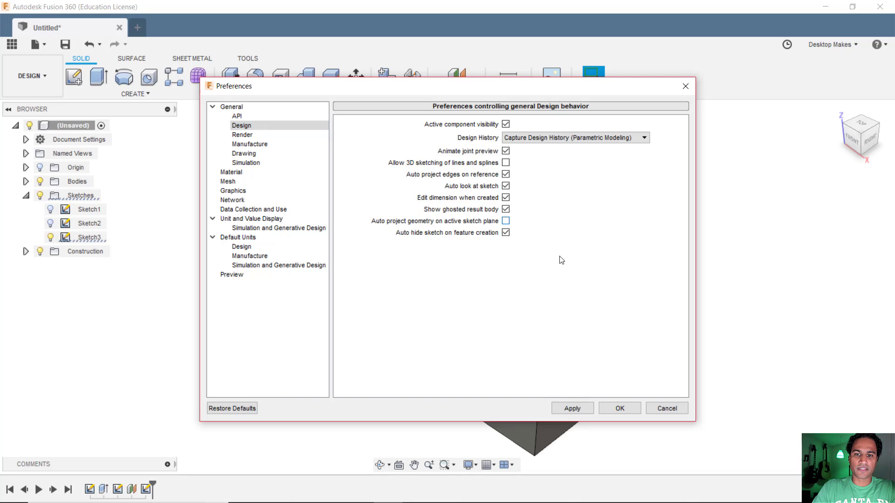
left_click(573, 406)
left_click(619, 408)
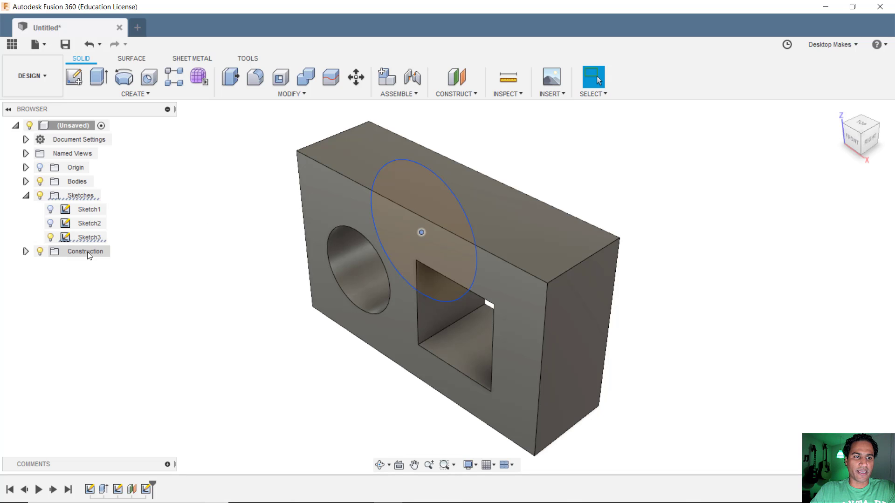
Start Sketch4 on the box's front face, hiding Sketch3 and the box body
left_click(74, 77)
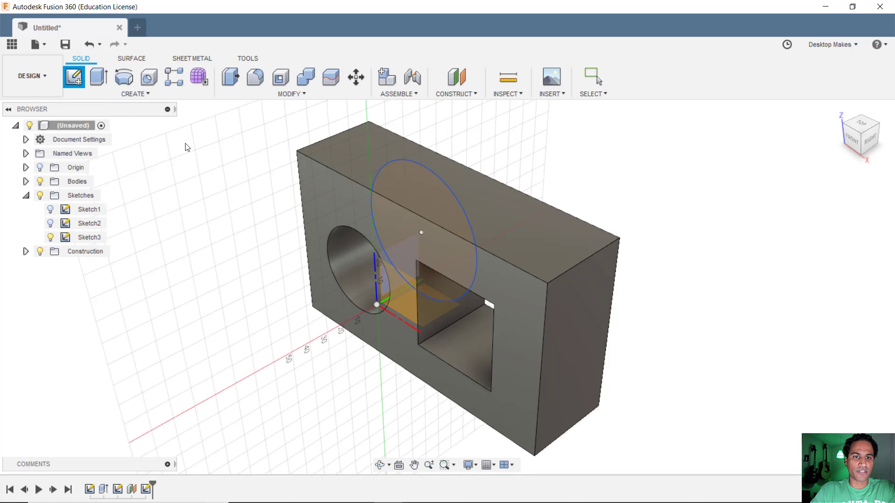
left_click(317, 194)
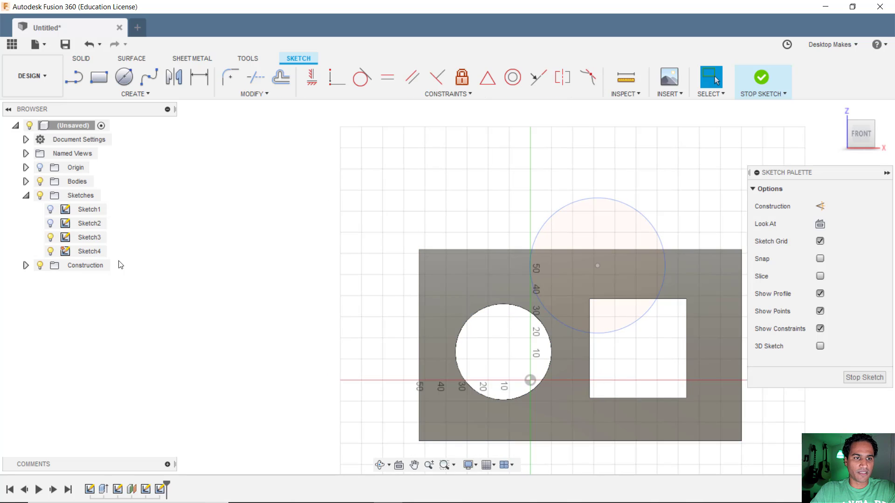
left_click(52, 238)
middle_click_drag(289, 312, 203, 240)
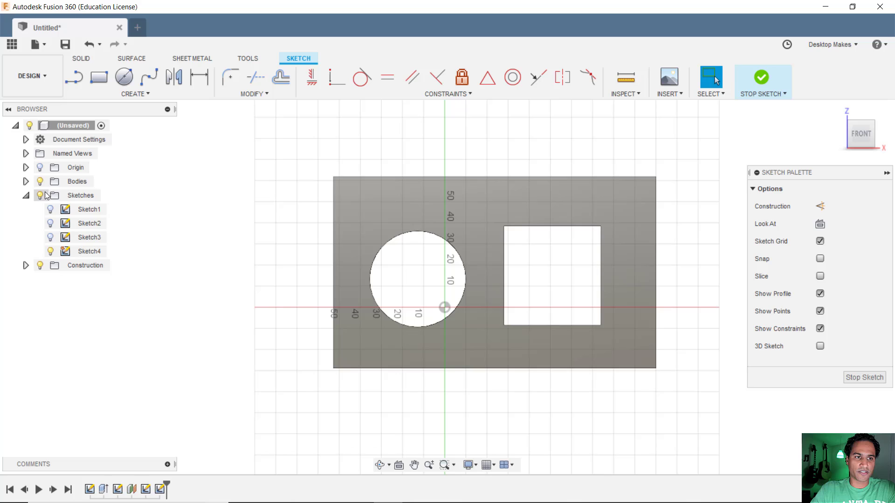
left_click(40, 181)
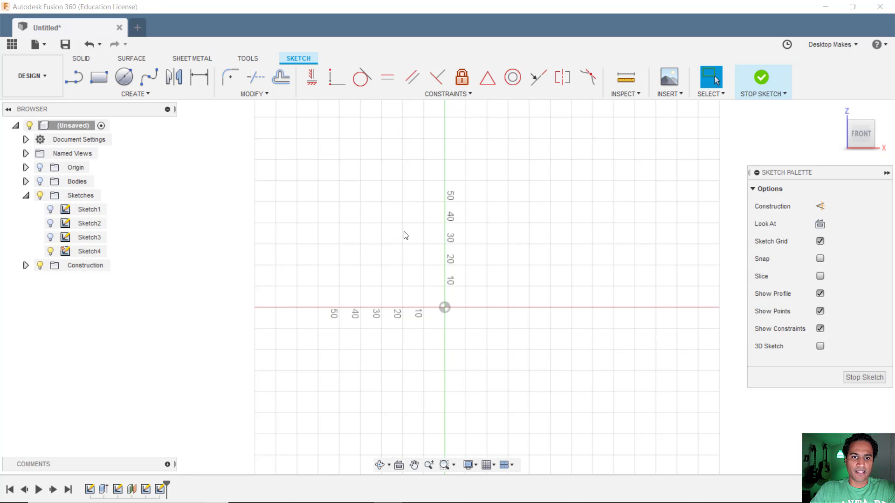
Draw a circle in Sketch4 and move it well above the origin, slightly right of the vertical axis
key("c")
left_click(471, 230)
left_click(439, 198)
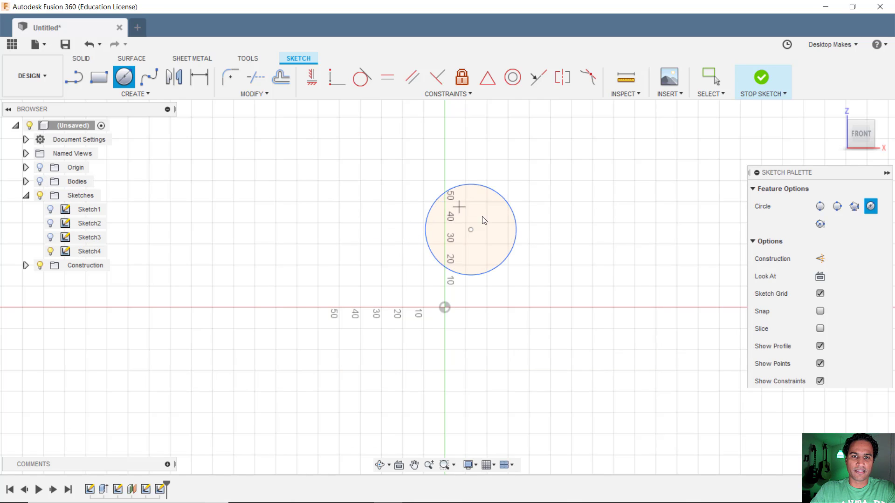
key("Escape")
left_click_drag(471, 230, 514, 212)
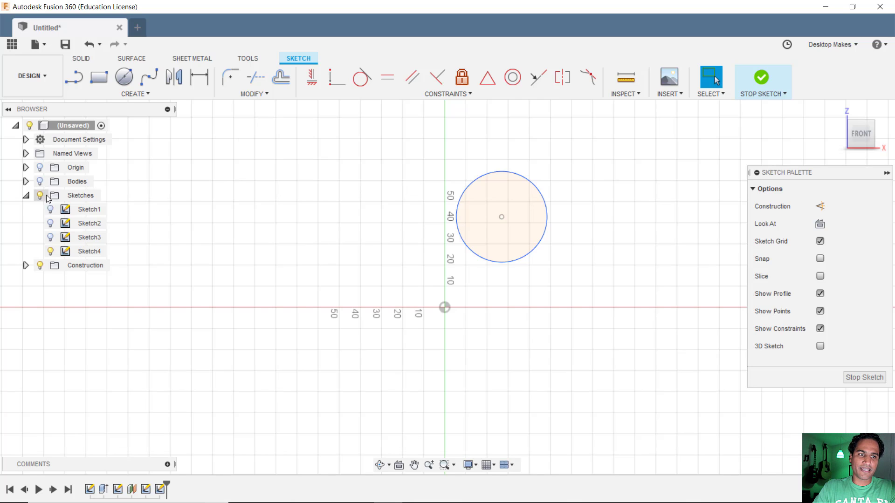
With the box body temporarily shown, project its left edge into Sketch4 as a vertical line, then hide the body
left_click(45, 181)
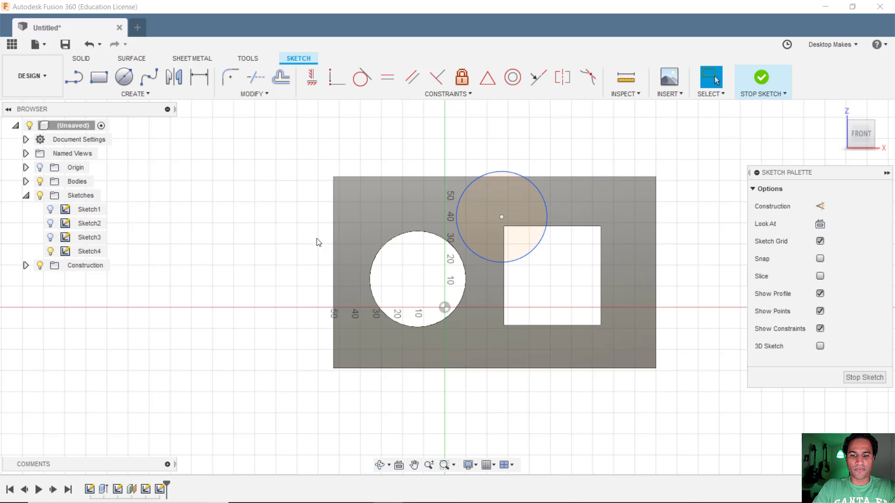
key("p")
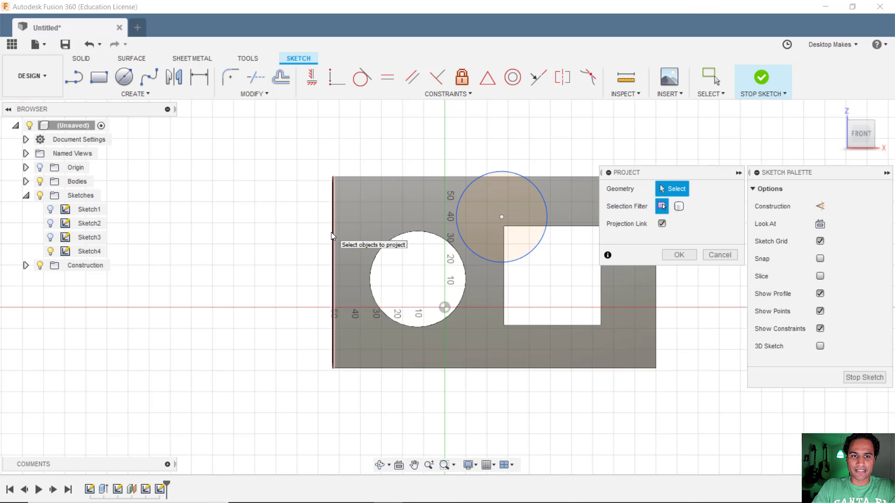
left_click(333, 242)
left_click(679, 255)
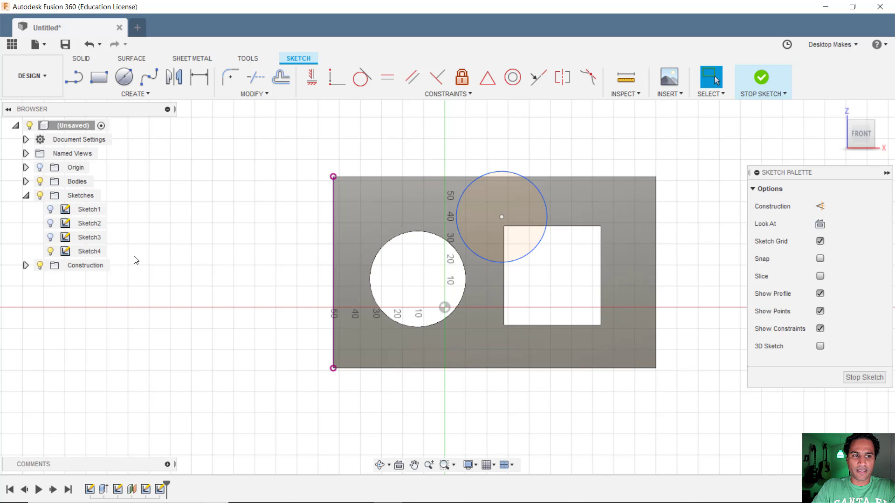
left_click(40, 182)
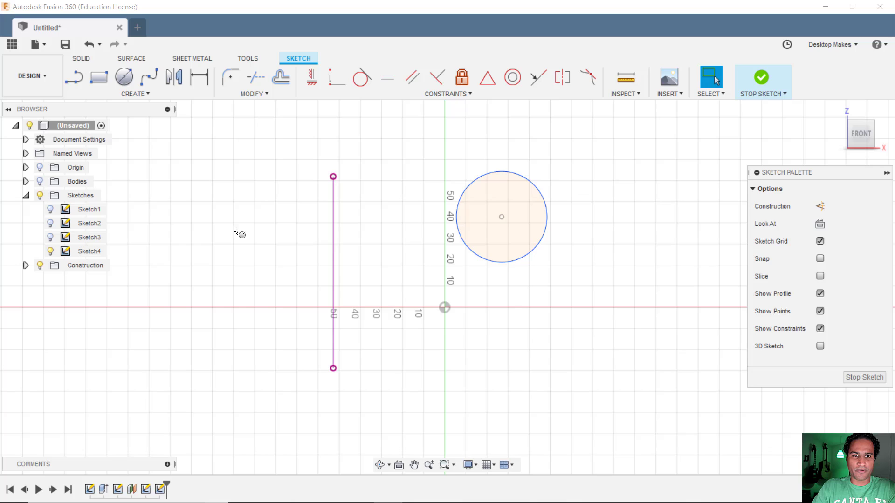
Draw a second circle in Sketch4 centred on the projected left-edge line, just above the horizontal axis
key("c")
left_click(333, 273)
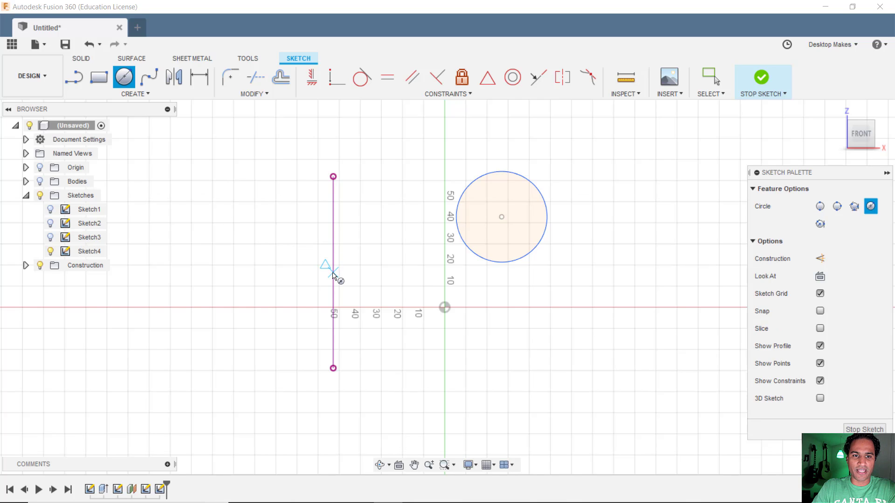
left_click(299, 247)
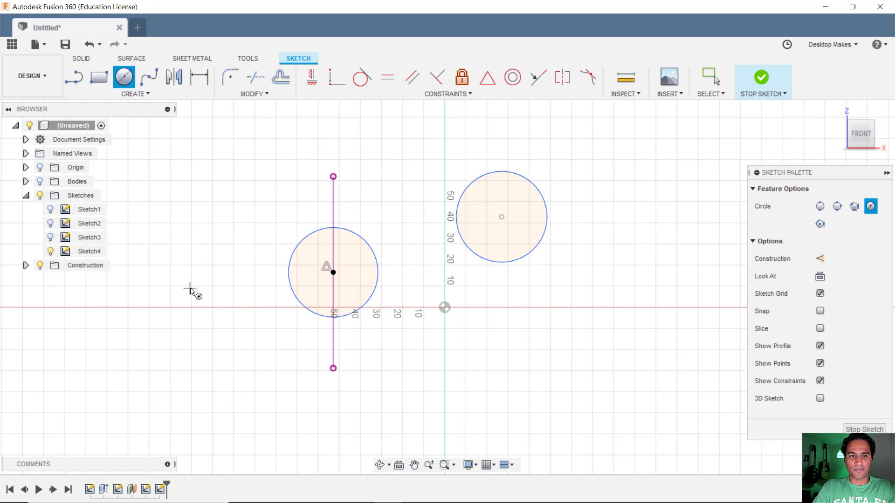